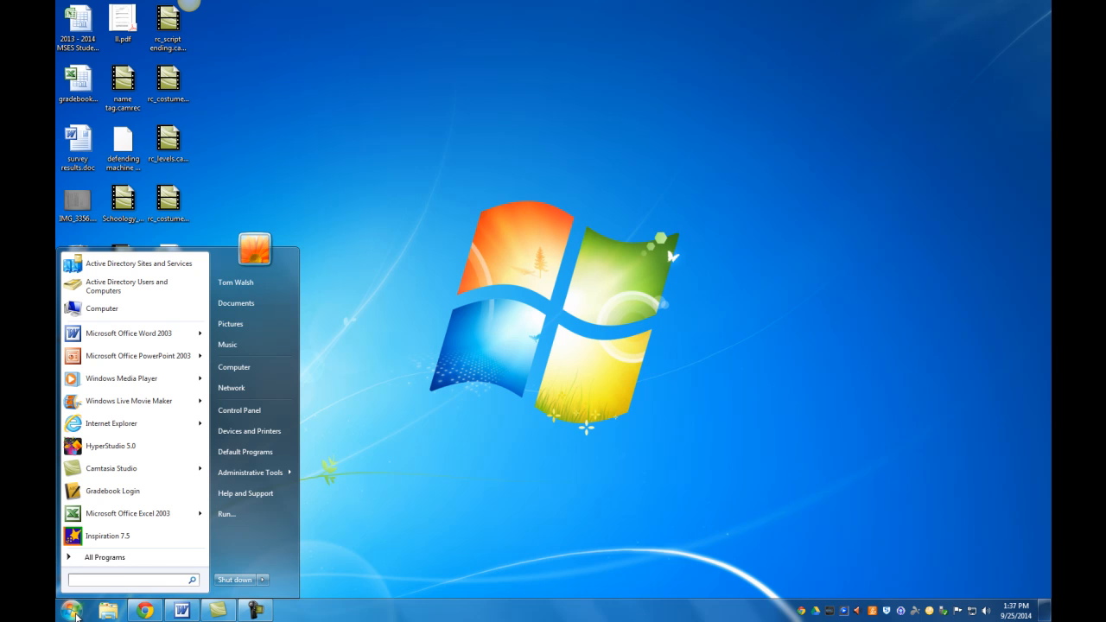
Open Microsoft Office Word 2003 from the Microsoft Office folder of the installed programs
left_click(122, 557)
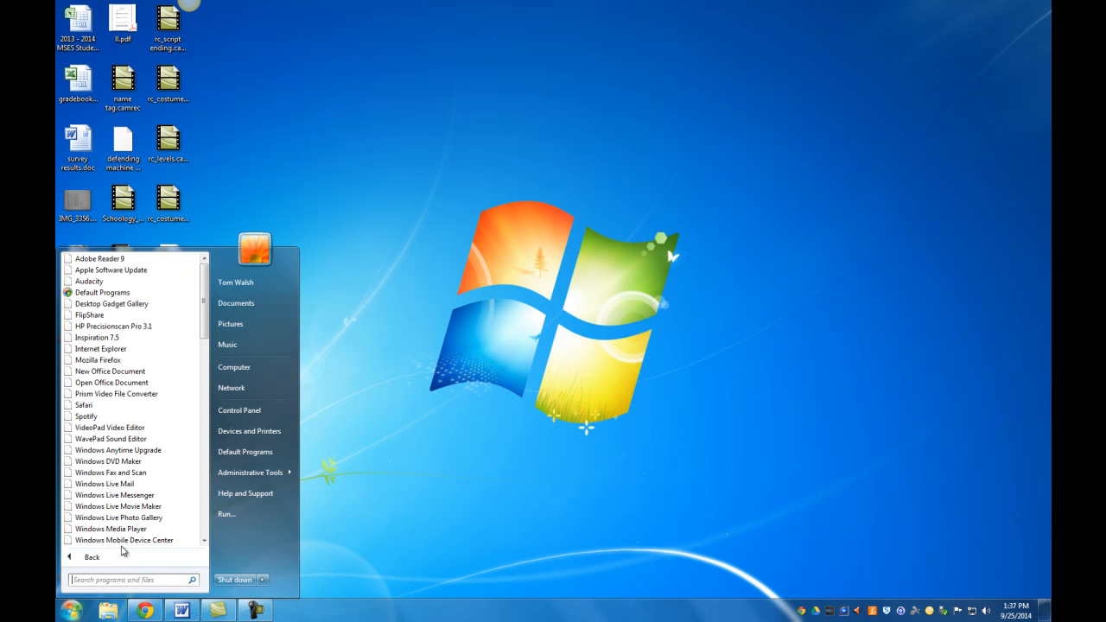
scroll(196, 339, "down", 5)
scroll(196, 340, "down", 8)
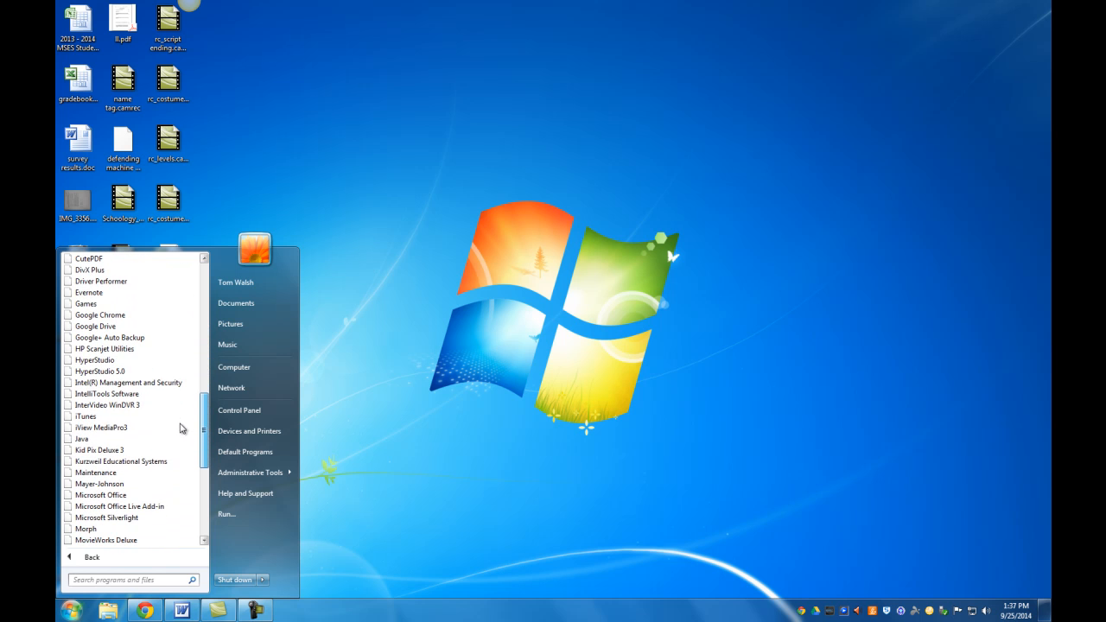
scroll(182, 435, "down", 2)
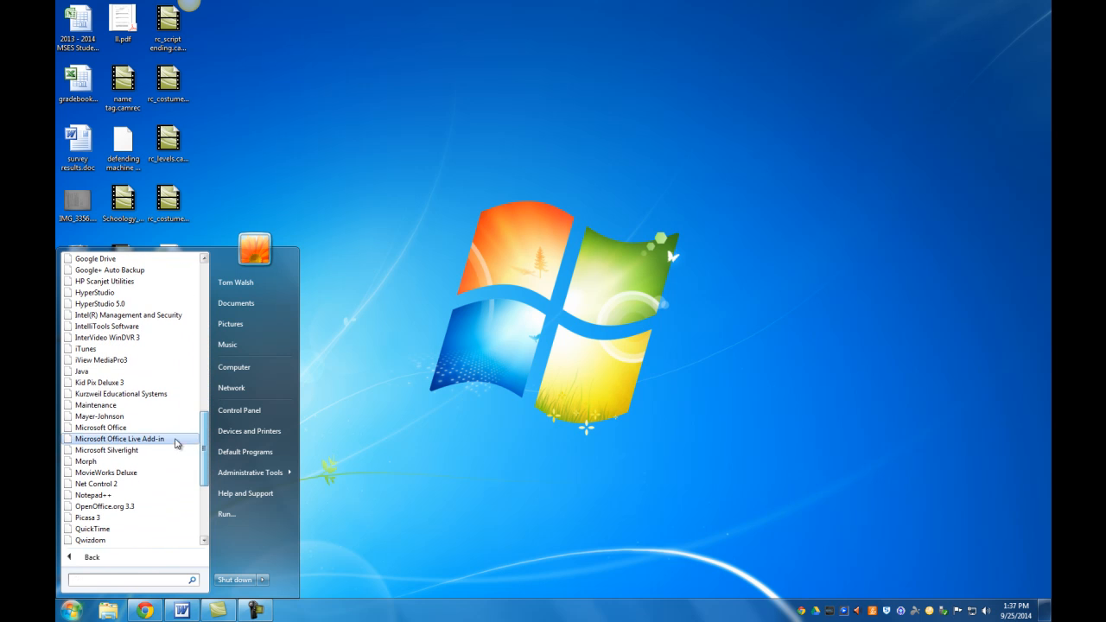
left_click(126, 428)
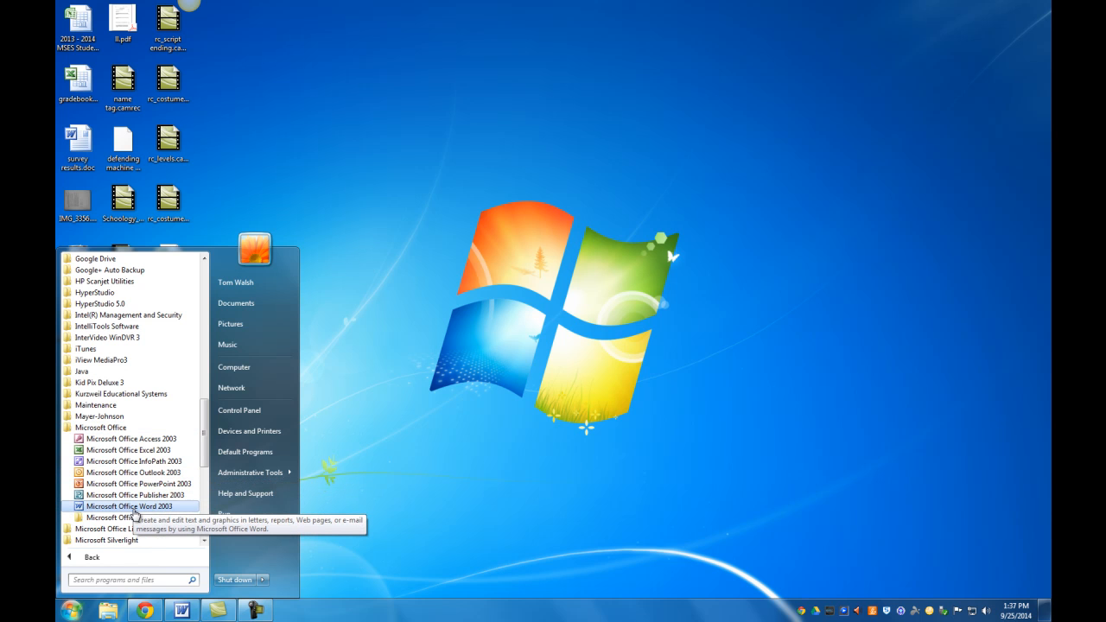
left_click(134, 511)
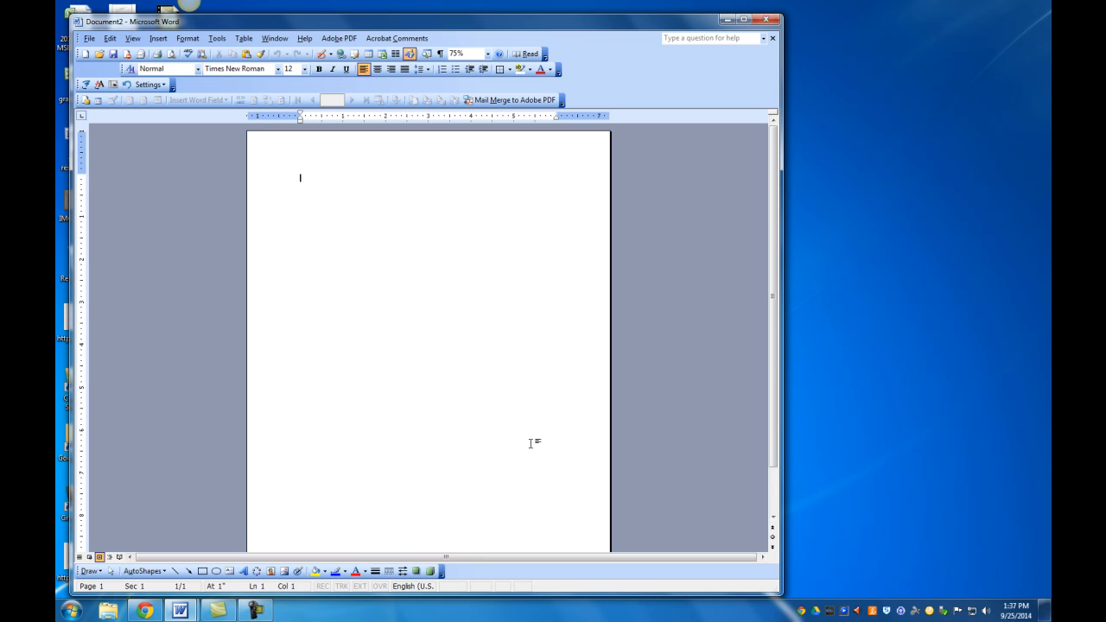
Enter a class survey title with the teacher's name, followed by the question "What is favorite color?" beneath it
type("Mi")
type("s Lawwe")
type("y Class Survey")
key("Return")
type("What is favorite colo")
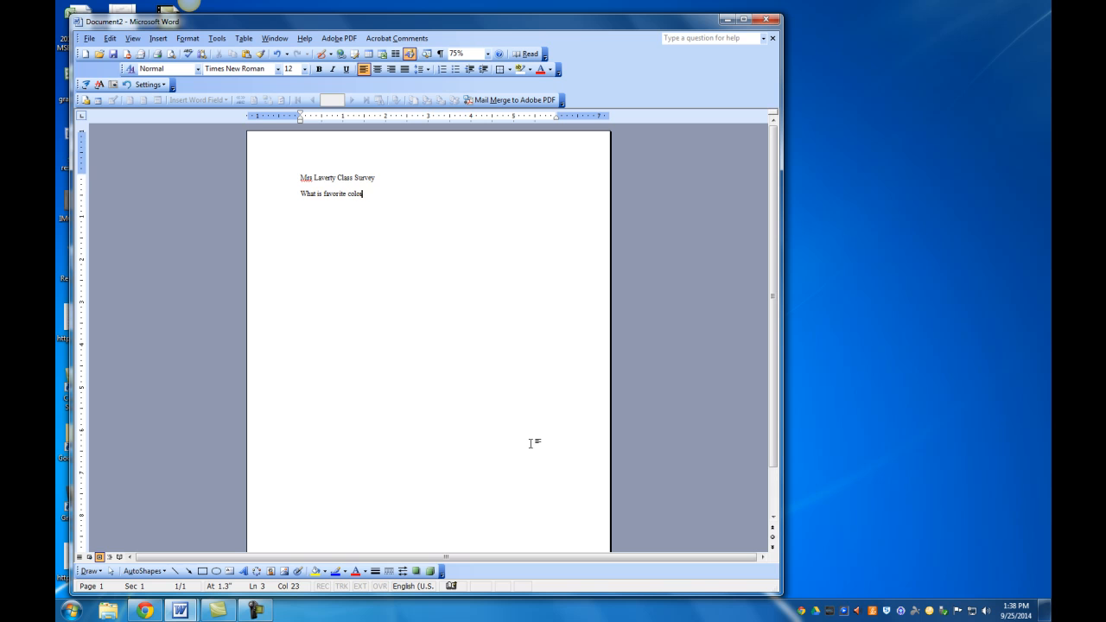
type("r?")
Add the questions "What is favorite animal on the list?" and "What is your favorite ice cream on the list?" on separate lines
key("Return")
type("What is favorite animal on the list?")
key("Return")
type("What is ")
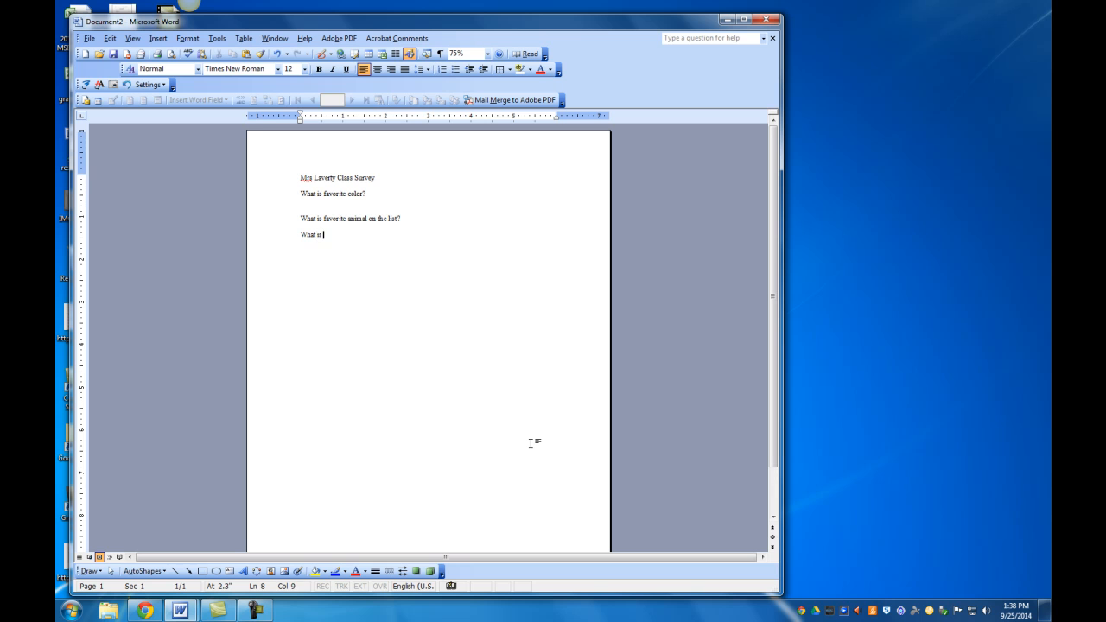
type("your favorite ice cream on the list?")
Extend the color question to read "What is favorite color on the list?"
left_click(362, 194)
key("Right")
type("on the l")
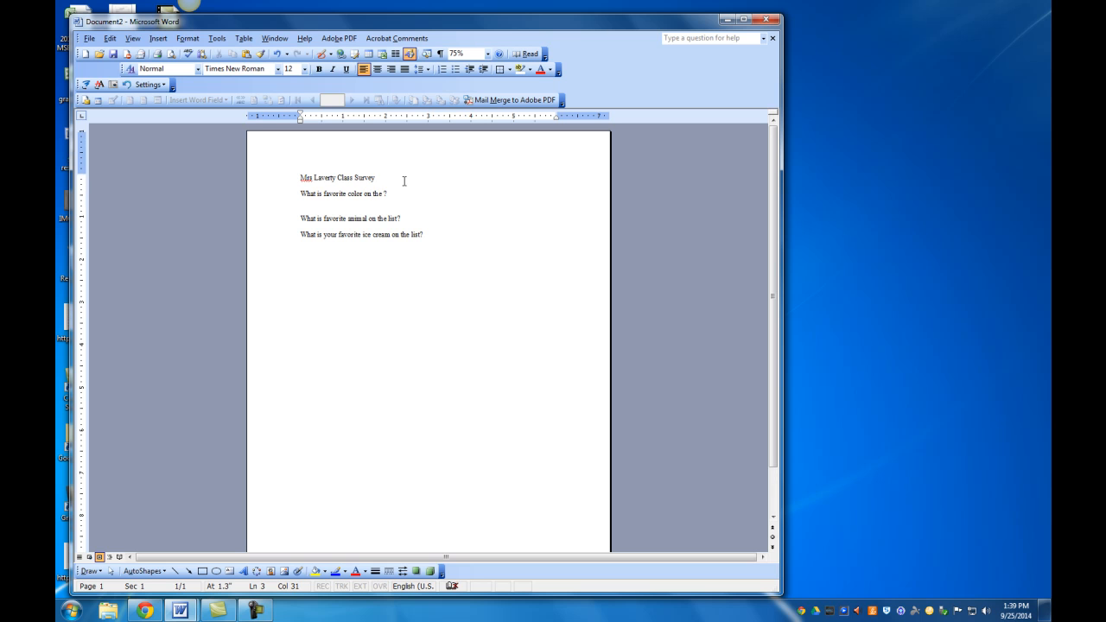
type("ist")
Add a new line below the color question and insert a table with 5 columns and 2 rows there
left_click(407, 192)
key("Return")
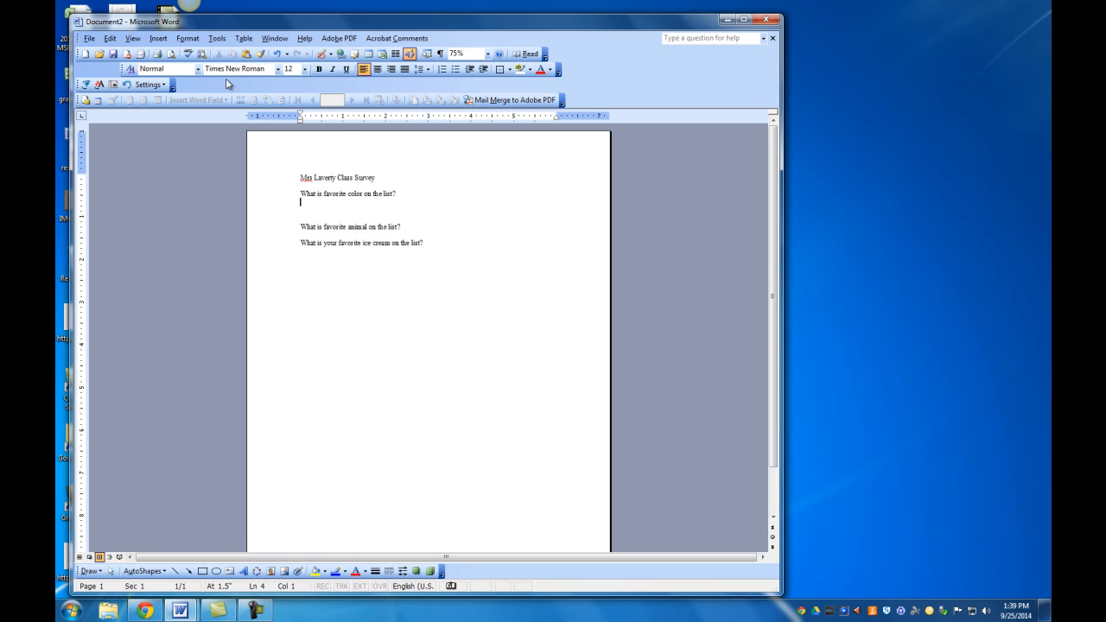
left_click(245, 39)
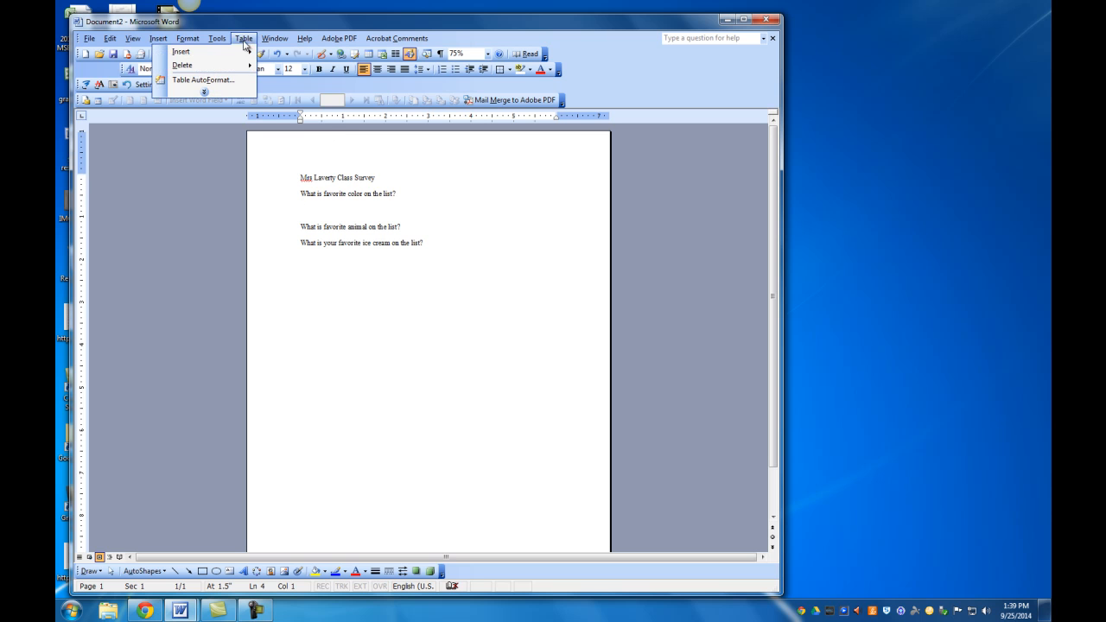
mouse_move(243, 56)
left_click(287, 53)
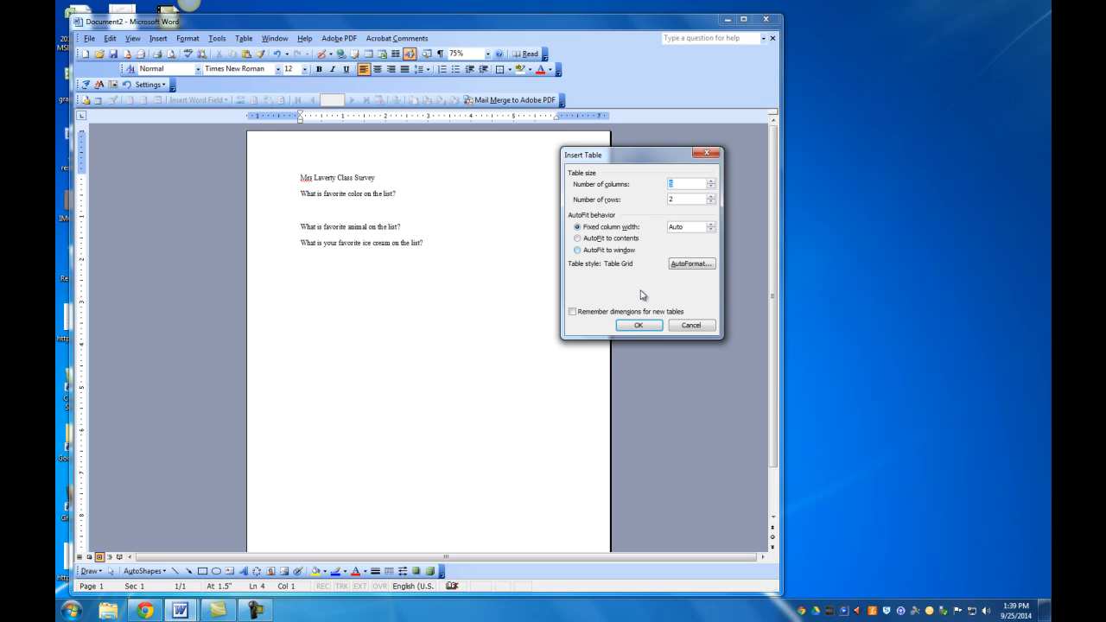
left_click(637, 326)
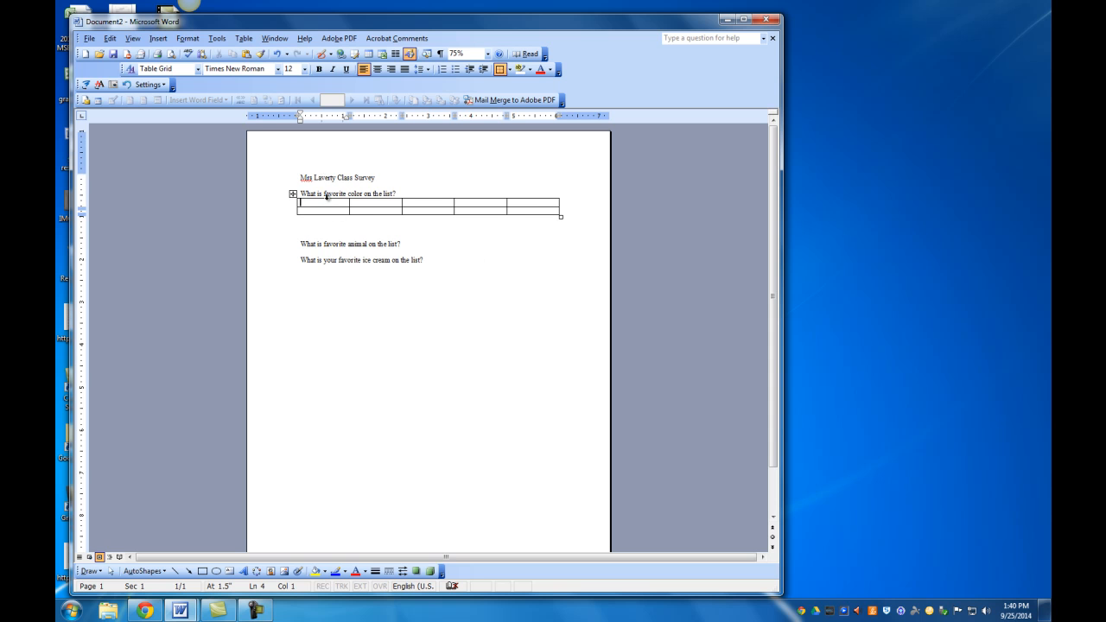
Fill the color table's first row with Red, Yellow, Blue, Green and purple, and place the cursor after the animal question
type("Red")
key("Tab")
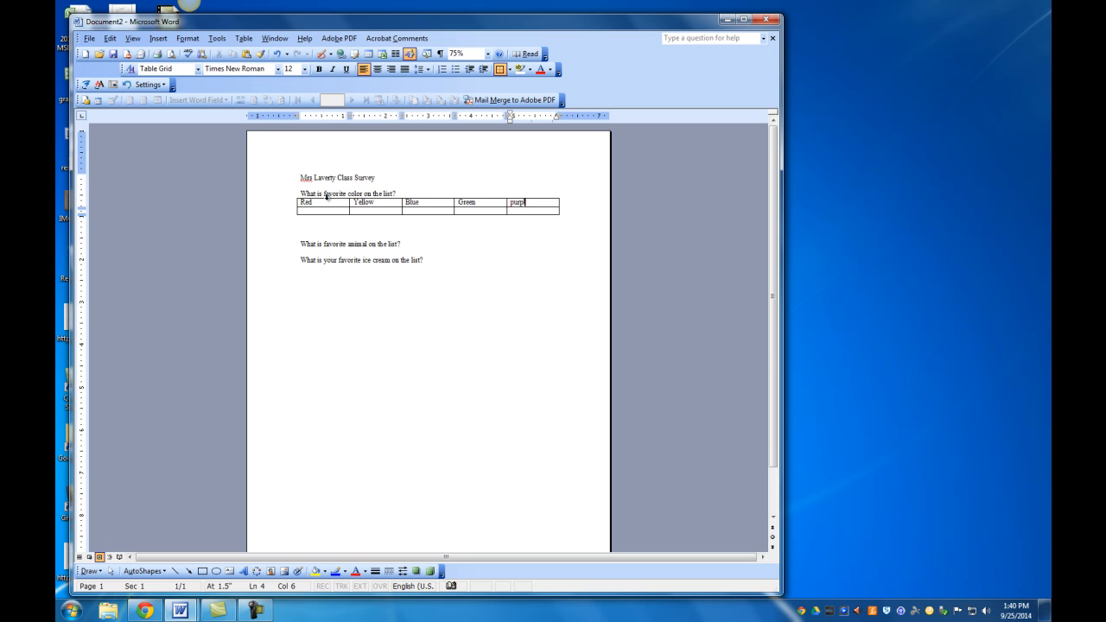
type("e")
left_click(403, 244)
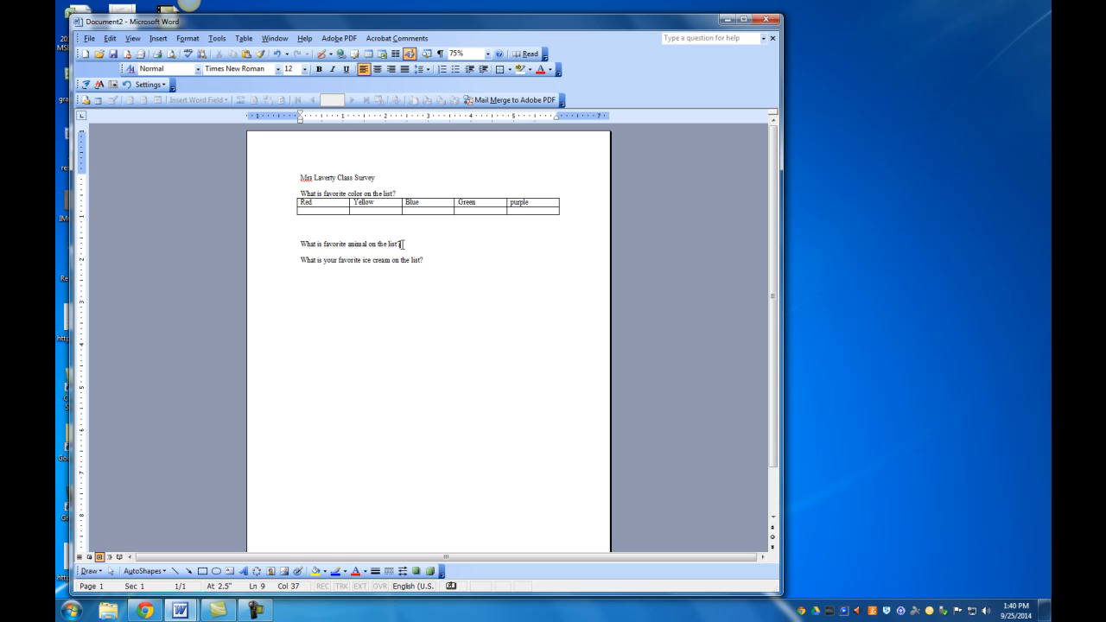
left_click(244, 40)
mouse_move(221, 52)
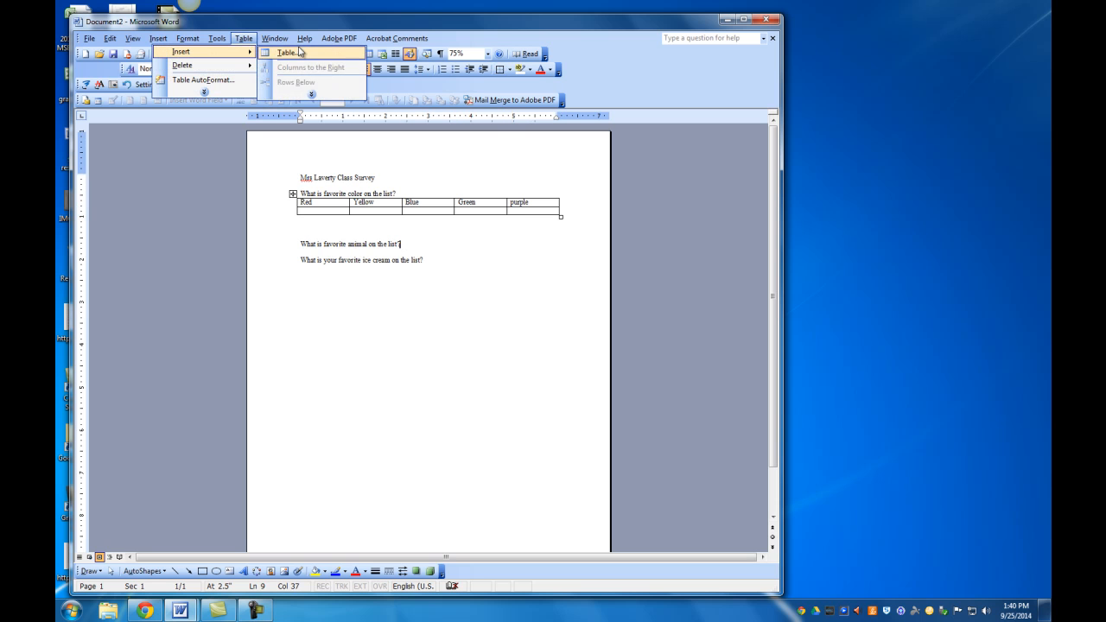
left_click(299, 51)
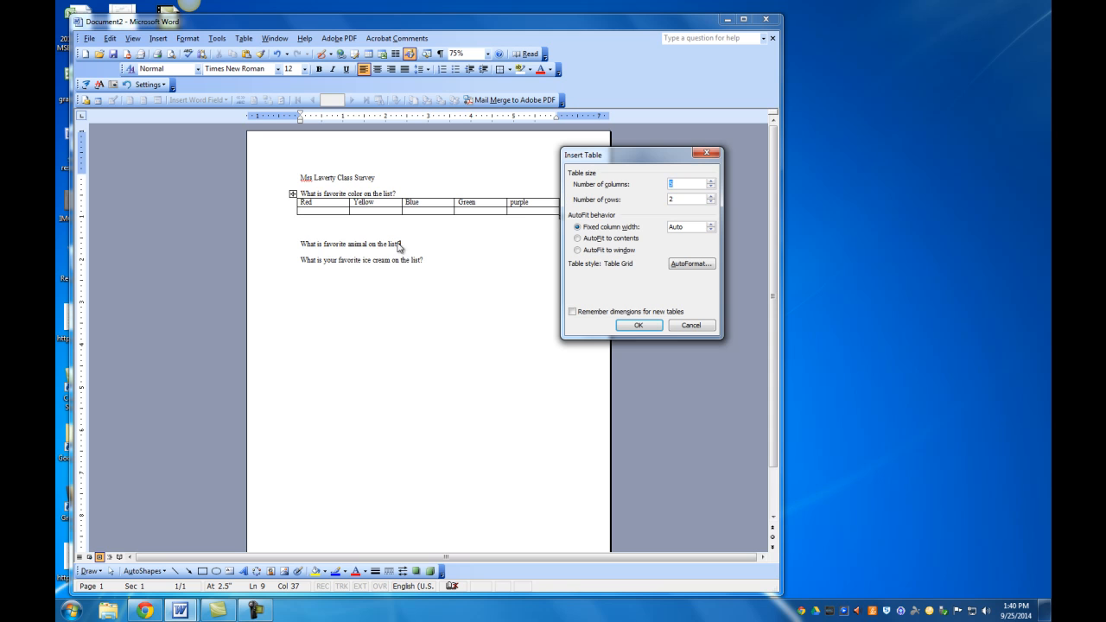
left_click(696, 325)
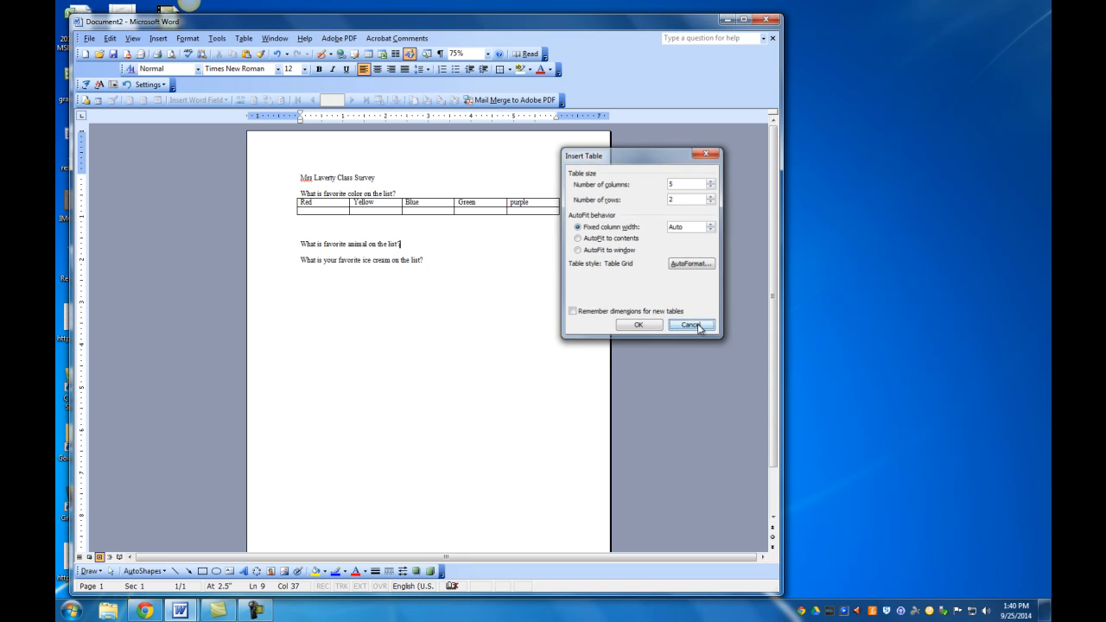
Add a new line below the animal question and insert a table with 5 columns and 2 rows there
key("Return")
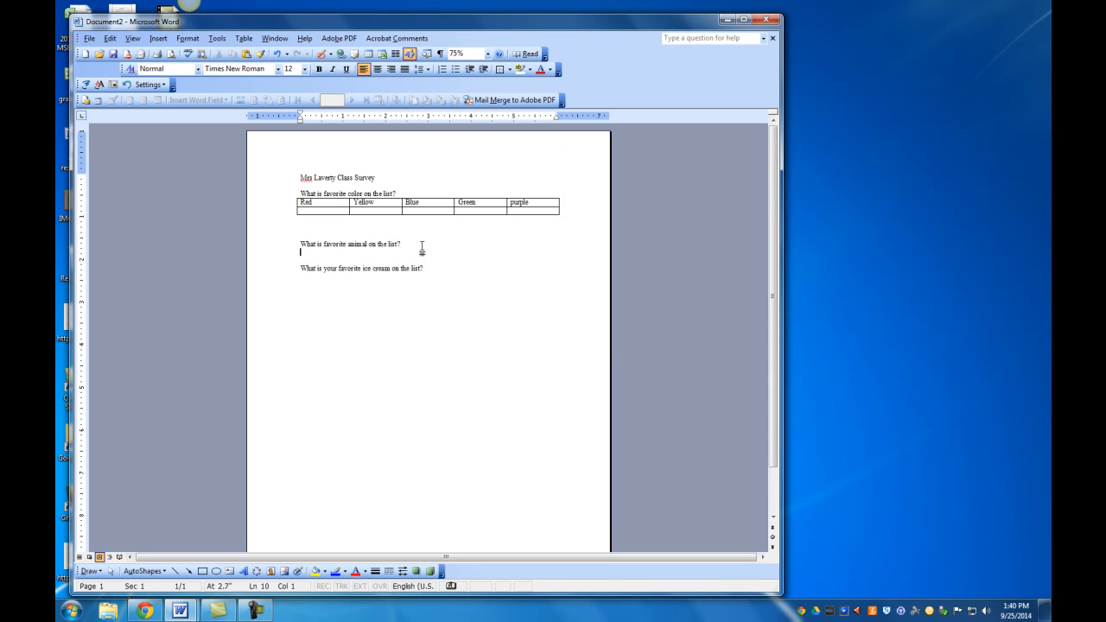
left_click(241, 39)
mouse_move(241, 53)
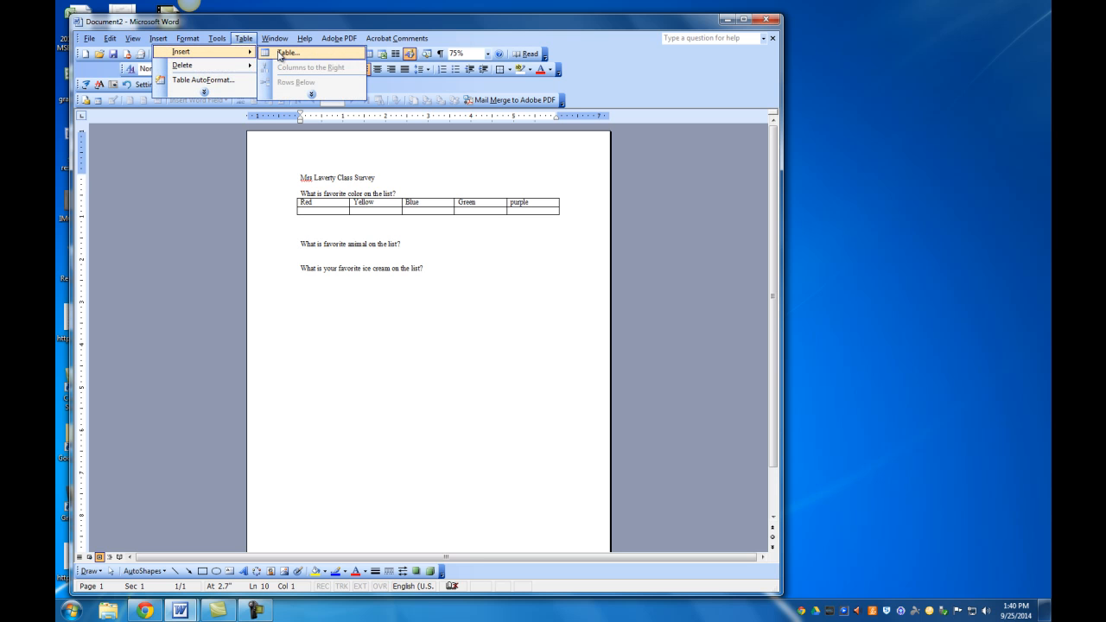
left_click(280, 54)
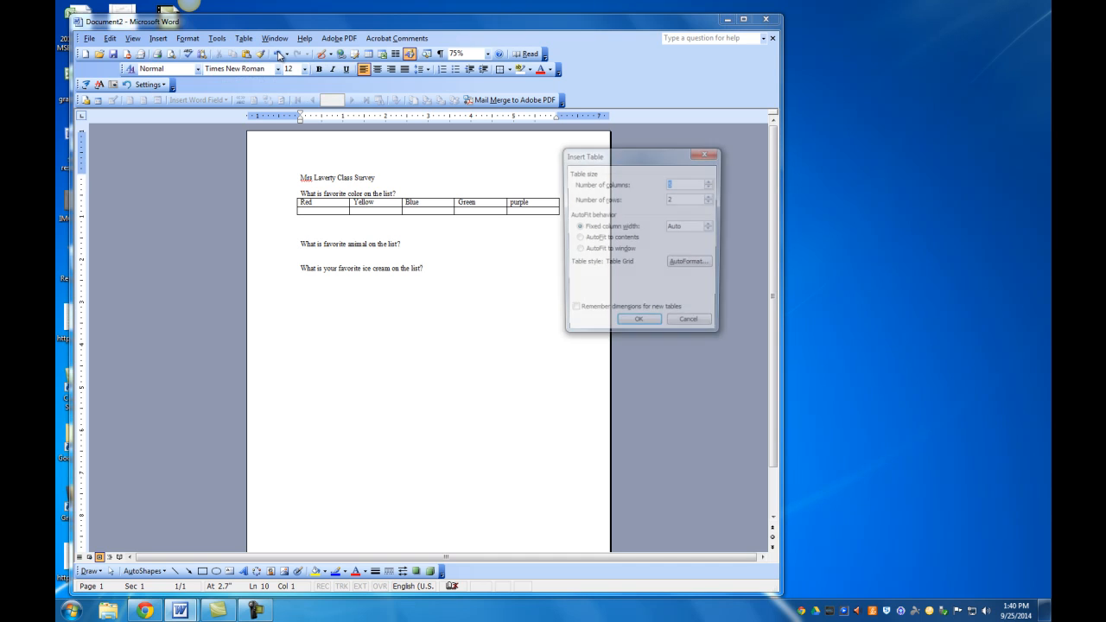
left_click(638, 325)
Insert a table with 5 columns and 2 rows below the ice cream question
left_click(439, 285)
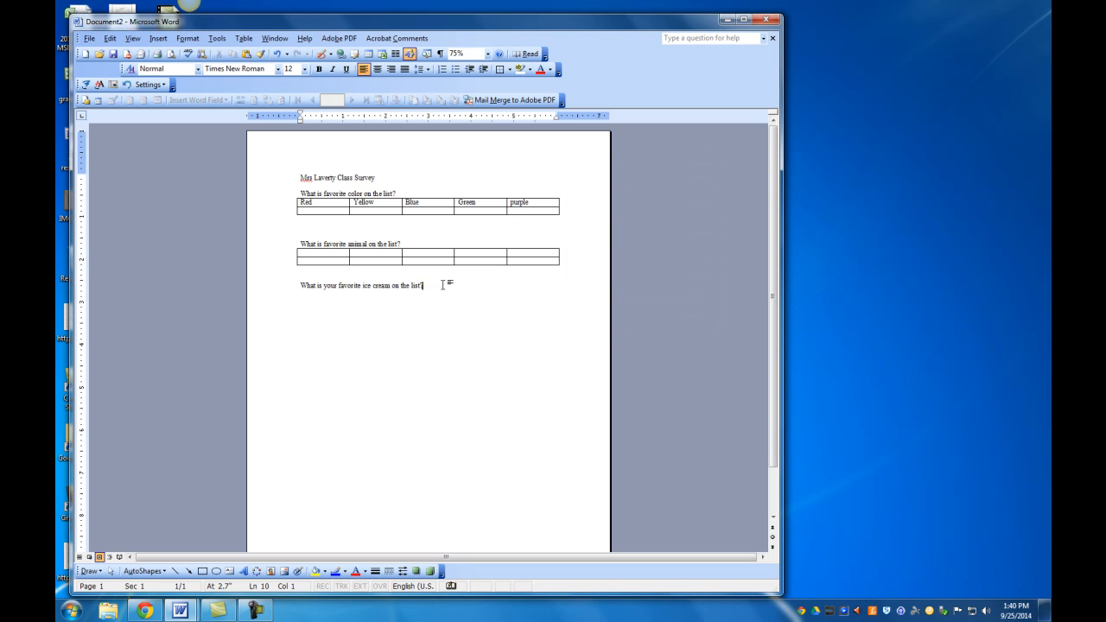
left_click(246, 39)
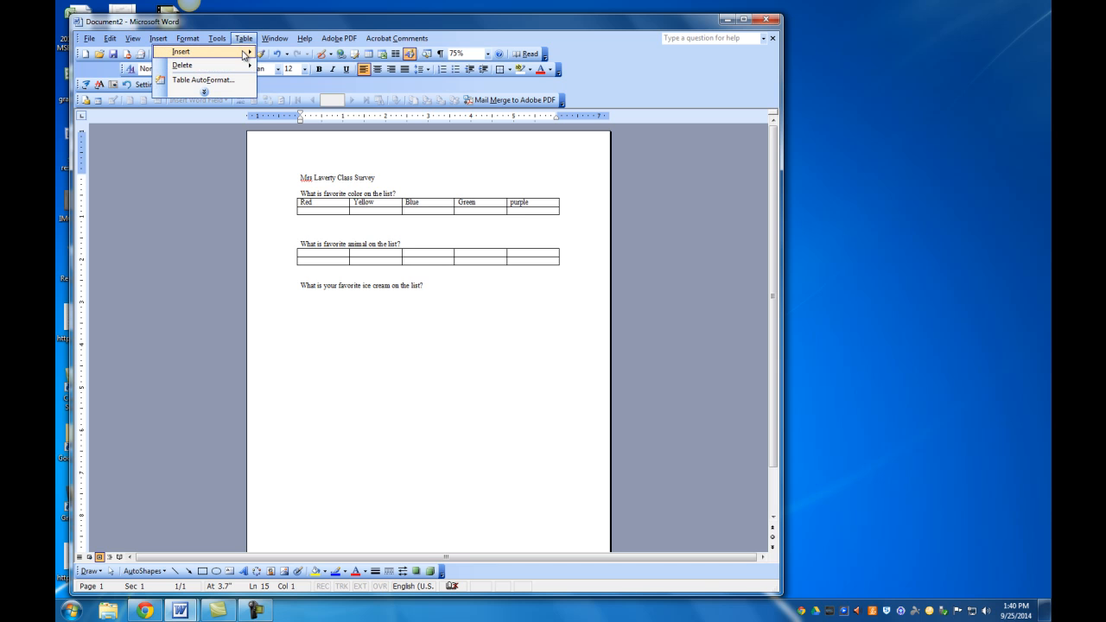
mouse_move(242, 54)
left_click(280, 53)
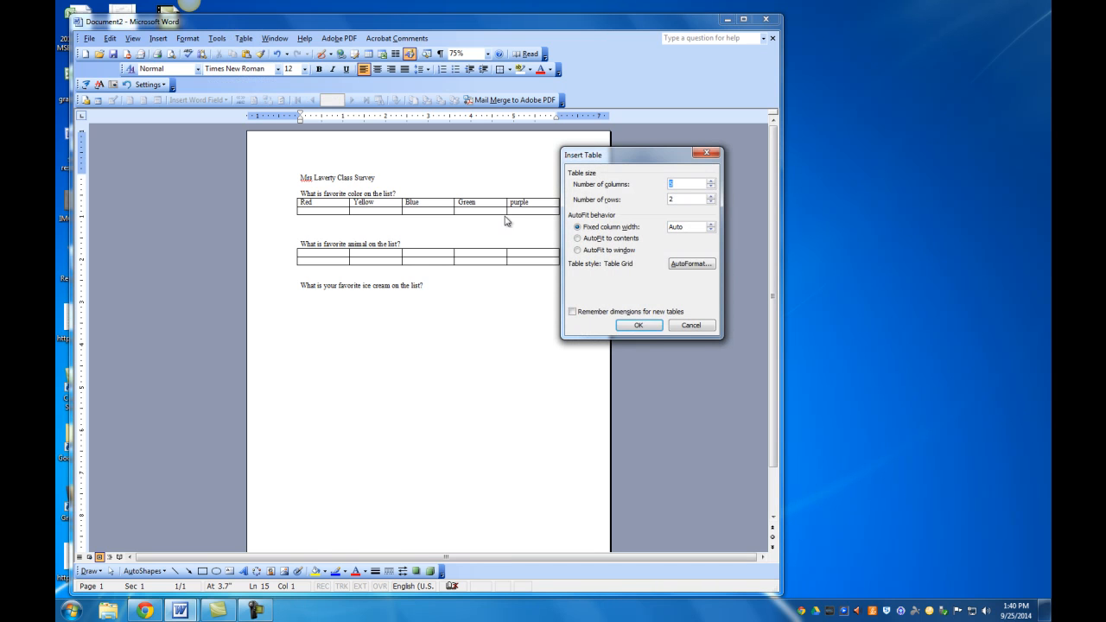
left_click(638, 325)
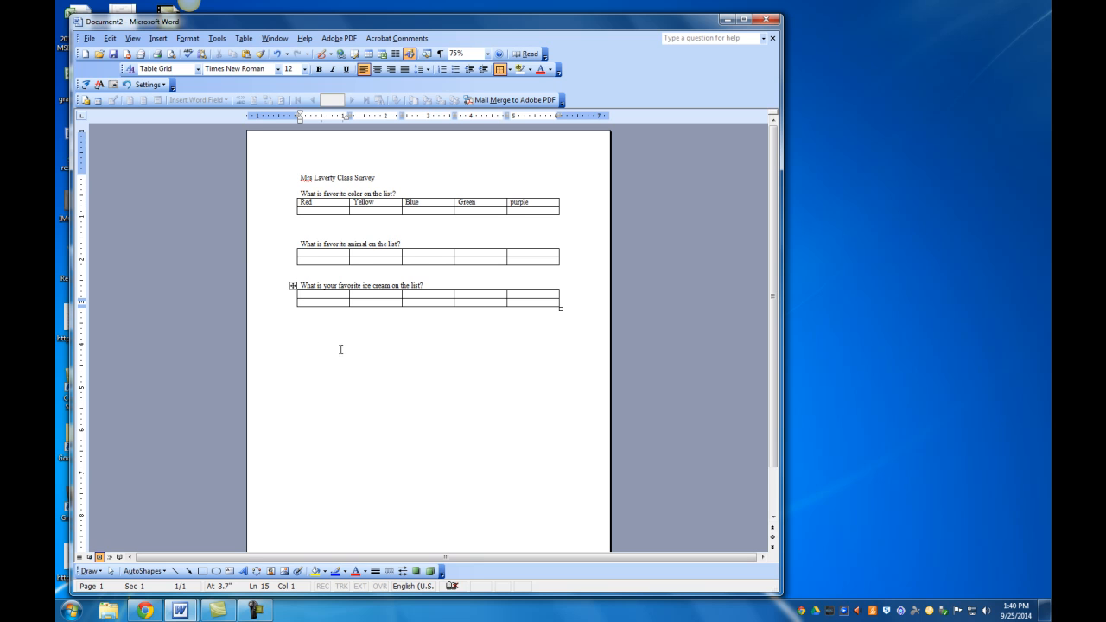
Enlarge the empty second row of the color, animal and ice cream tables to about three lines tall
left_click(311, 212)
key("Return")
key("Return")
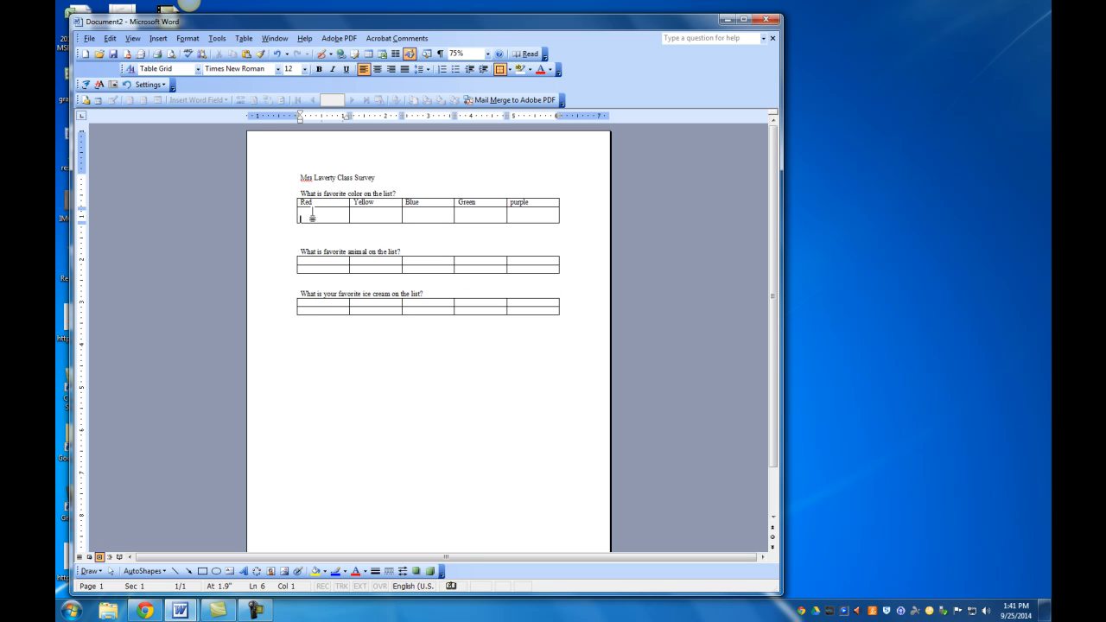
left_click(311, 278)
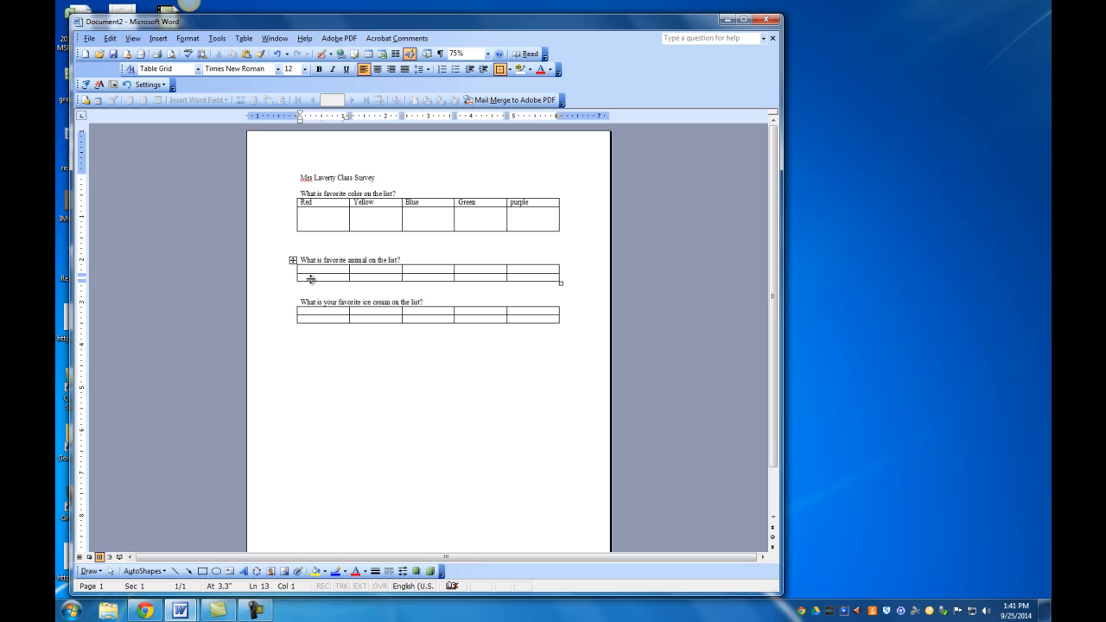
left_click_drag(310, 279, 311, 297)
left_click_drag(316, 337, 316, 338)
key("Return")
key("Return")
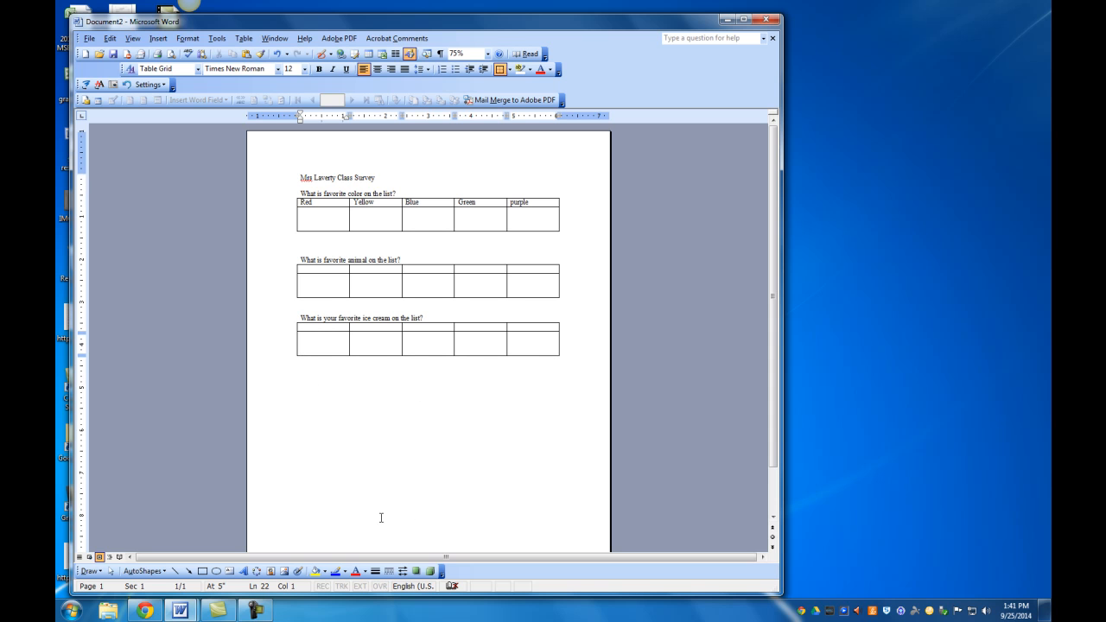
scroll(363, 456, "down", 2)
scroll(363, 456, "up", 2)
scroll(363, 456, "down", 1)
scroll(363, 456, "up", 1)
Center the survey title and set its font size to 22
left_click_drag(375, 179, 302, 180)
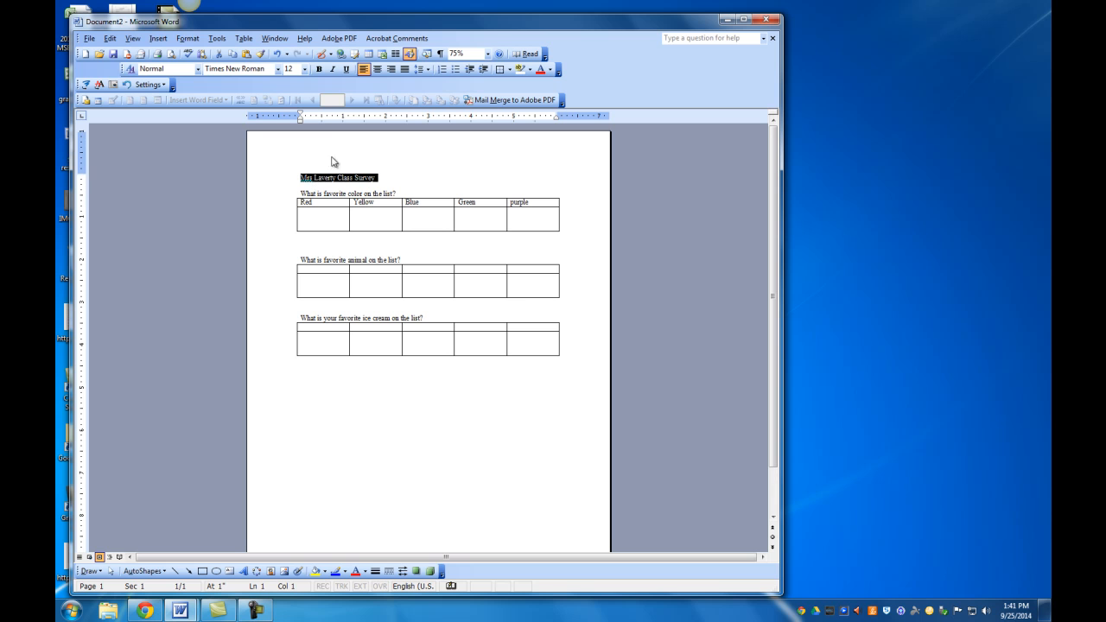
left_click(378, 69)
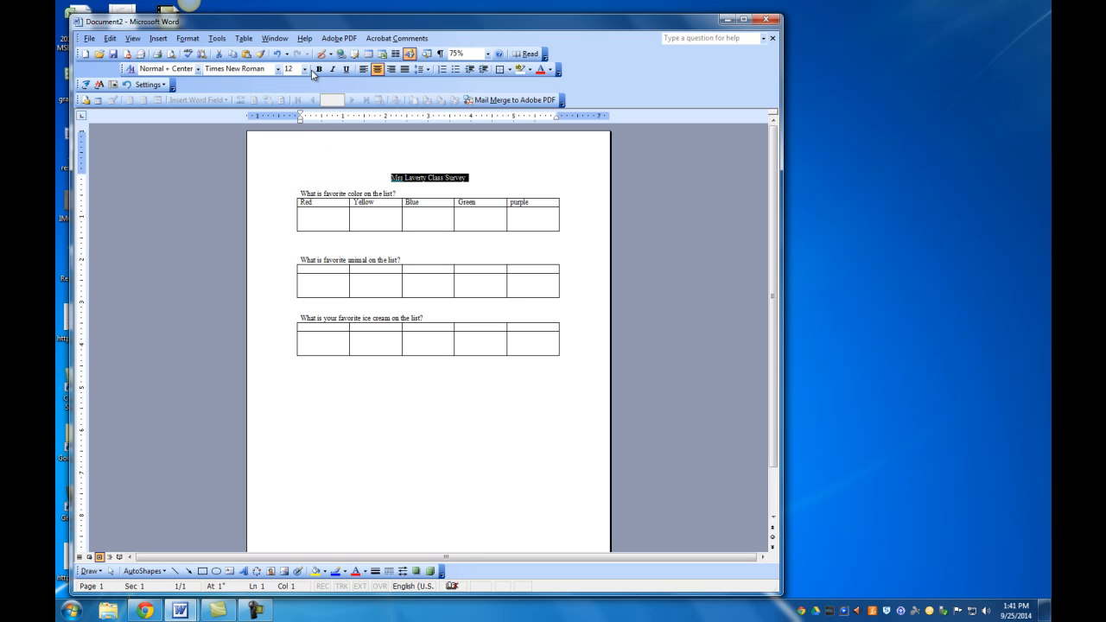
left_click(305, 69)
left_click(295, 170)
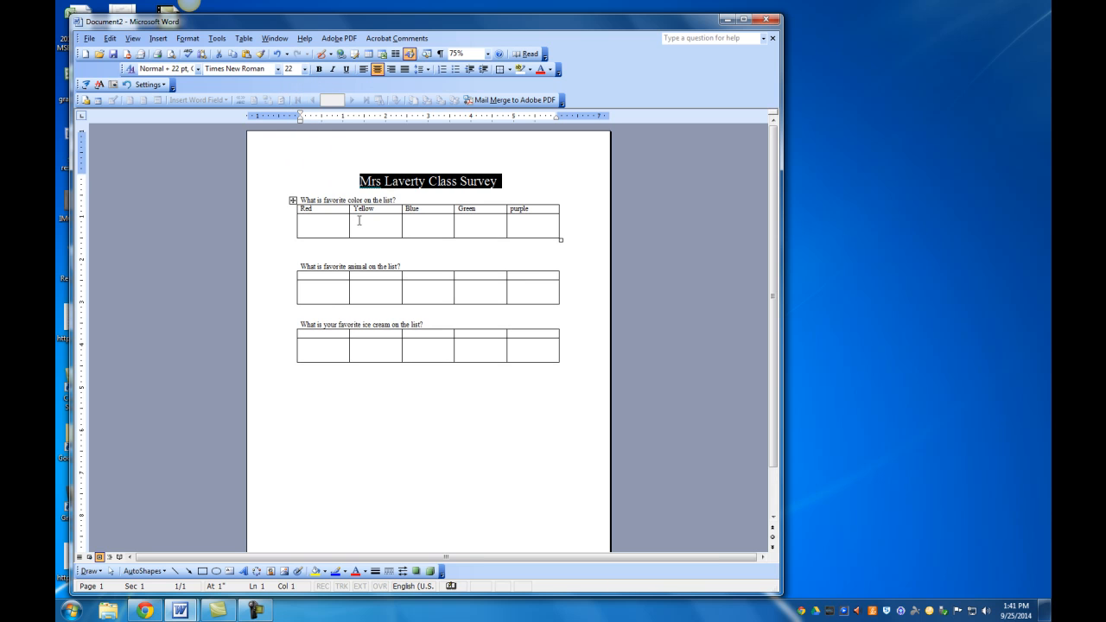
Set the font size of the color question and the animal question to 16
left_click_drag(396, 201, 298, 201)
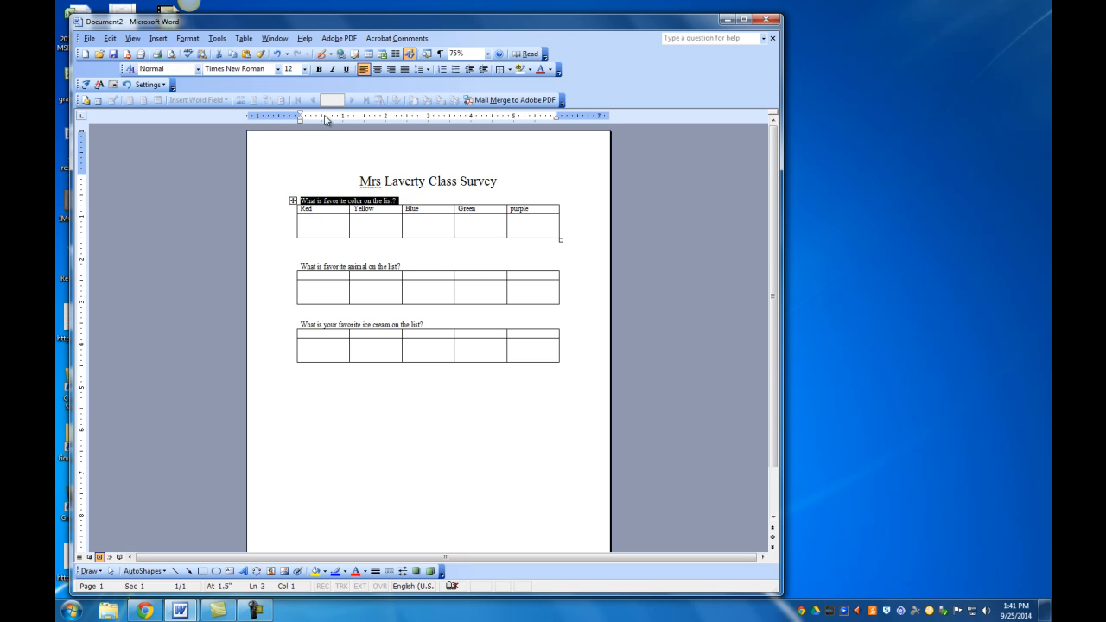
left_click(304, 70)
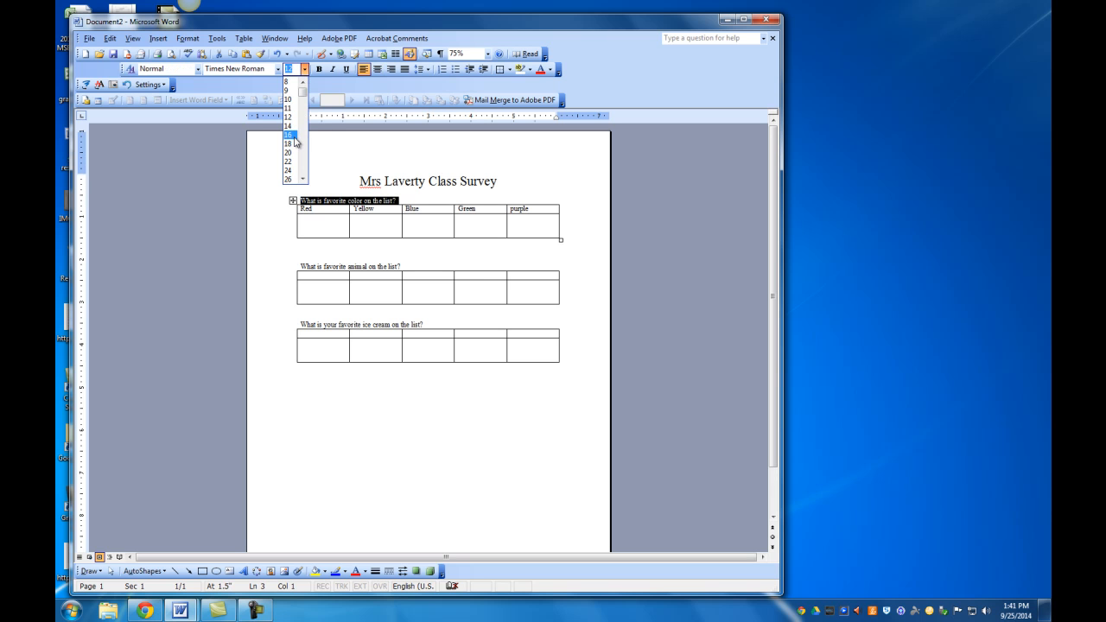
left_click(296, 138)
left_click_drag(400, 270, 301, 264)
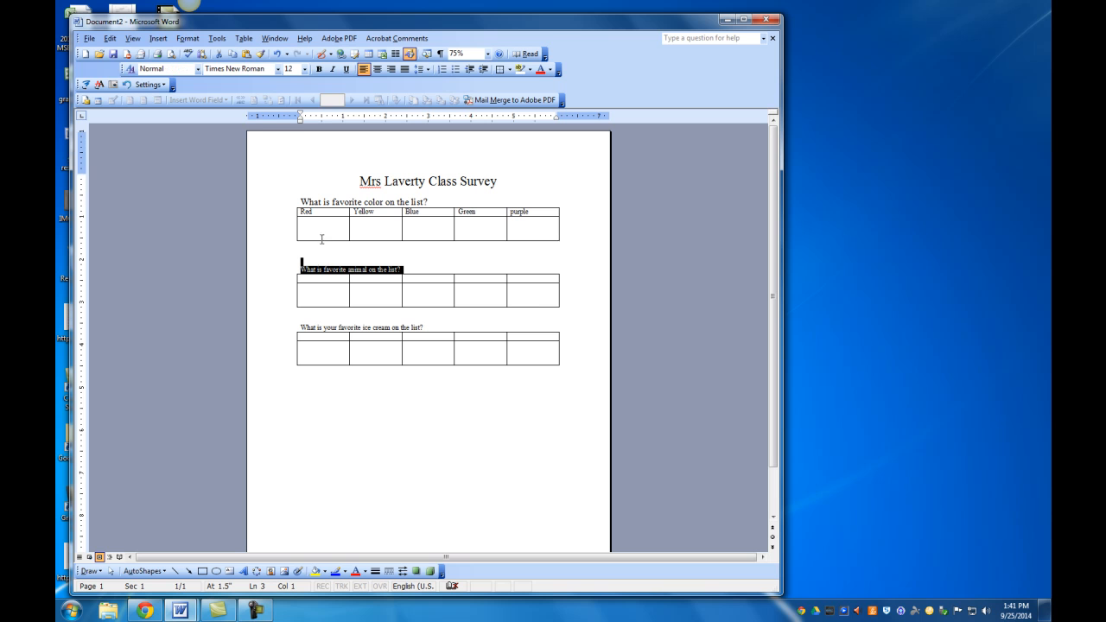
left_click(304, 69)
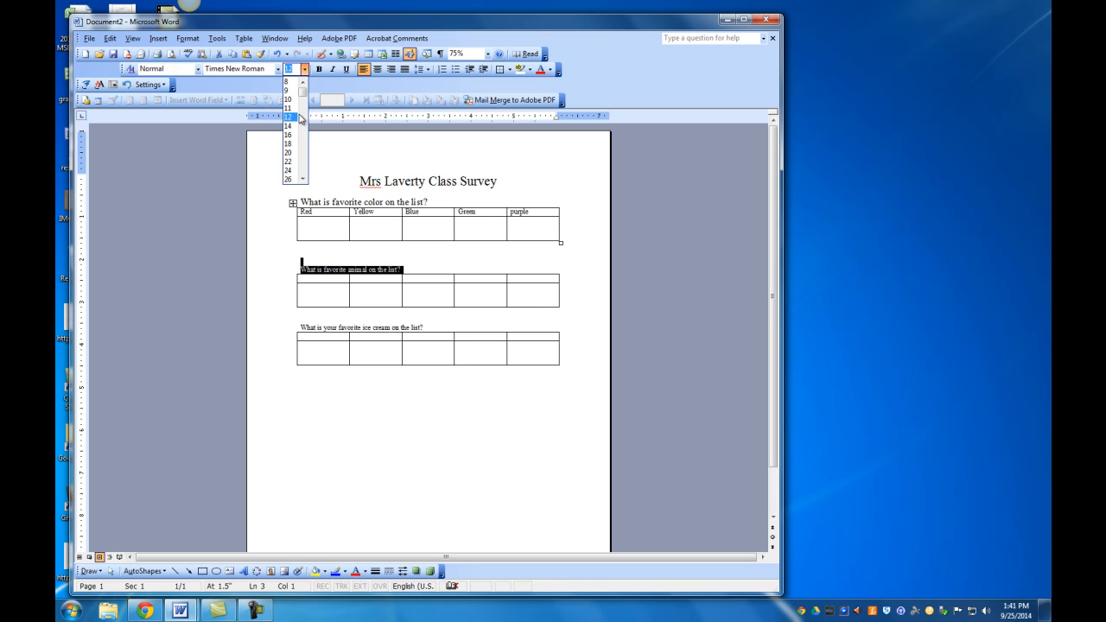
left_click(293, 135)
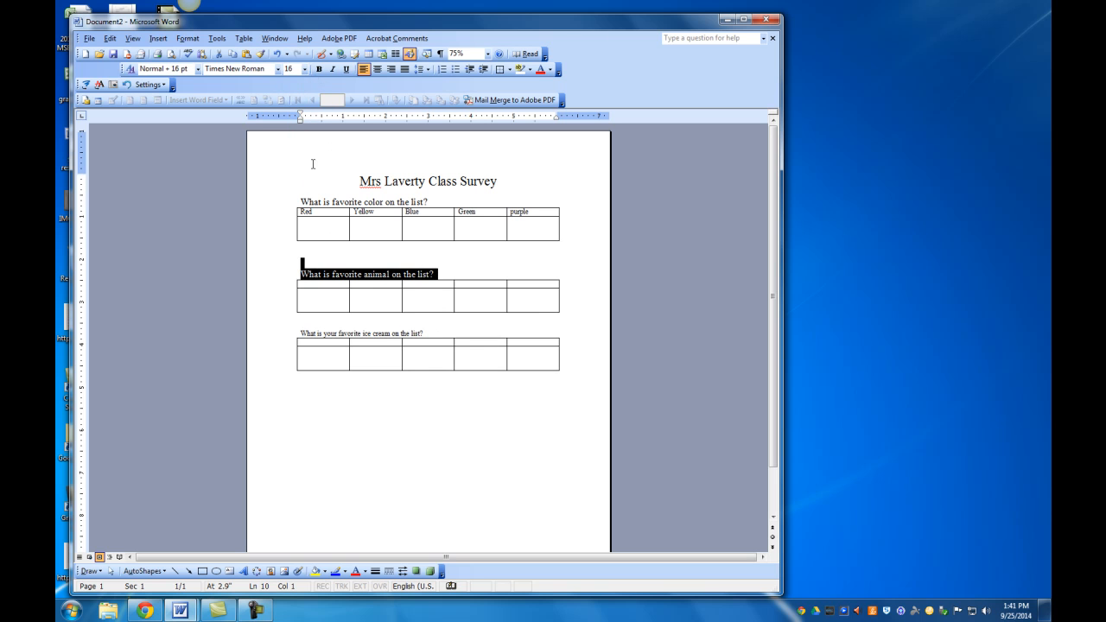
Set the font size of the ice cream question to 18
left_click(426, 326)
left_click_drag(426, 330, 312, 326)
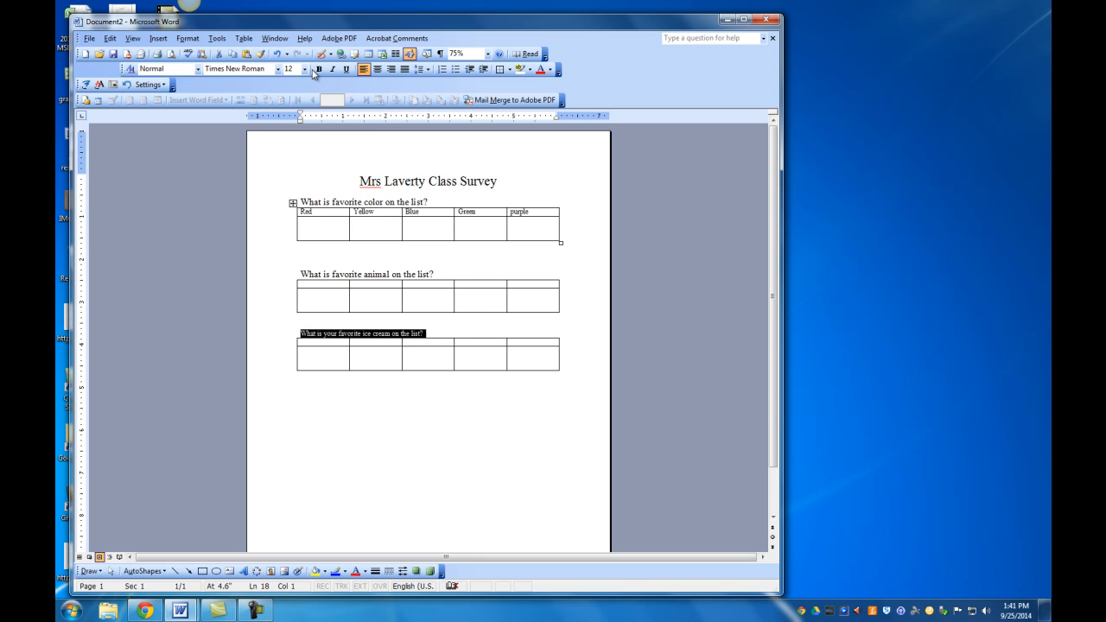
left_click(305, 69)
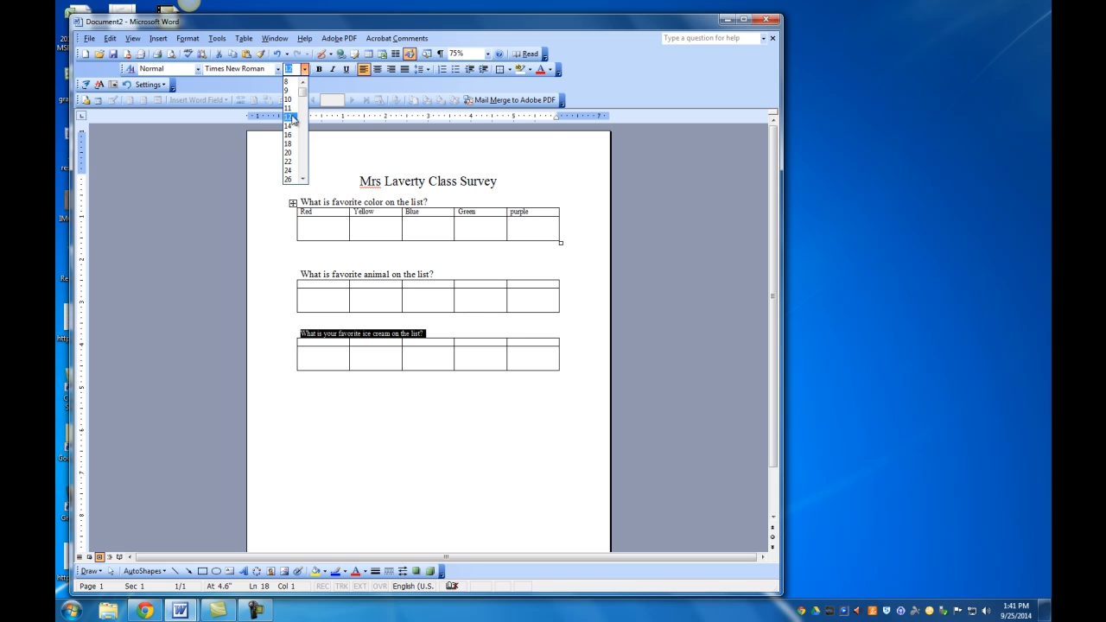
left_click(294, 145)
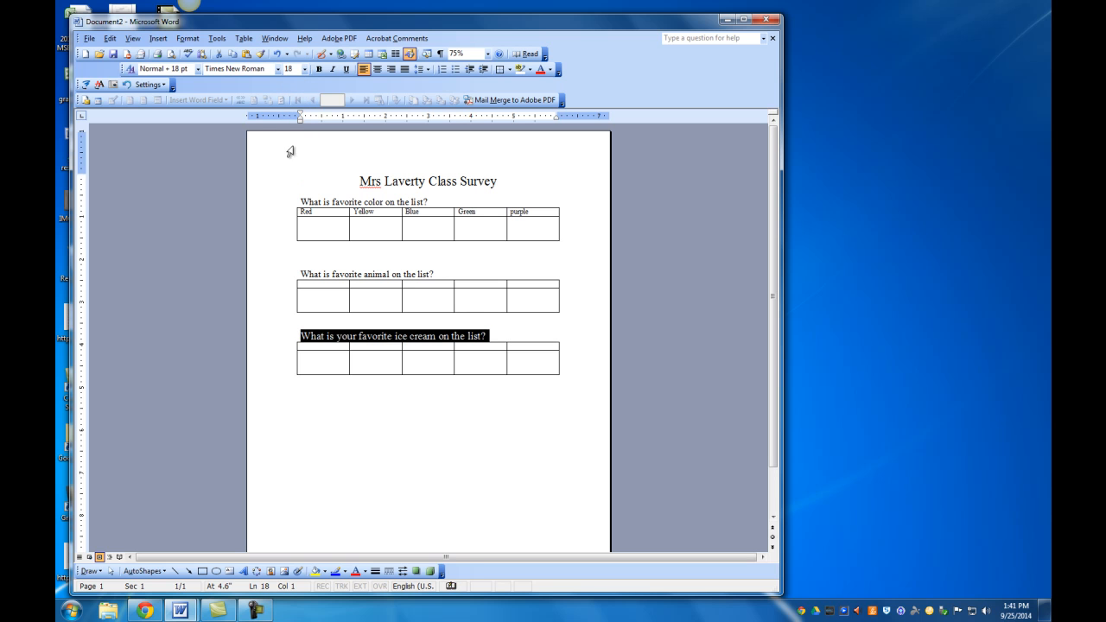
Add a period after "Mrs" in the survey title
left_click(250, 180)
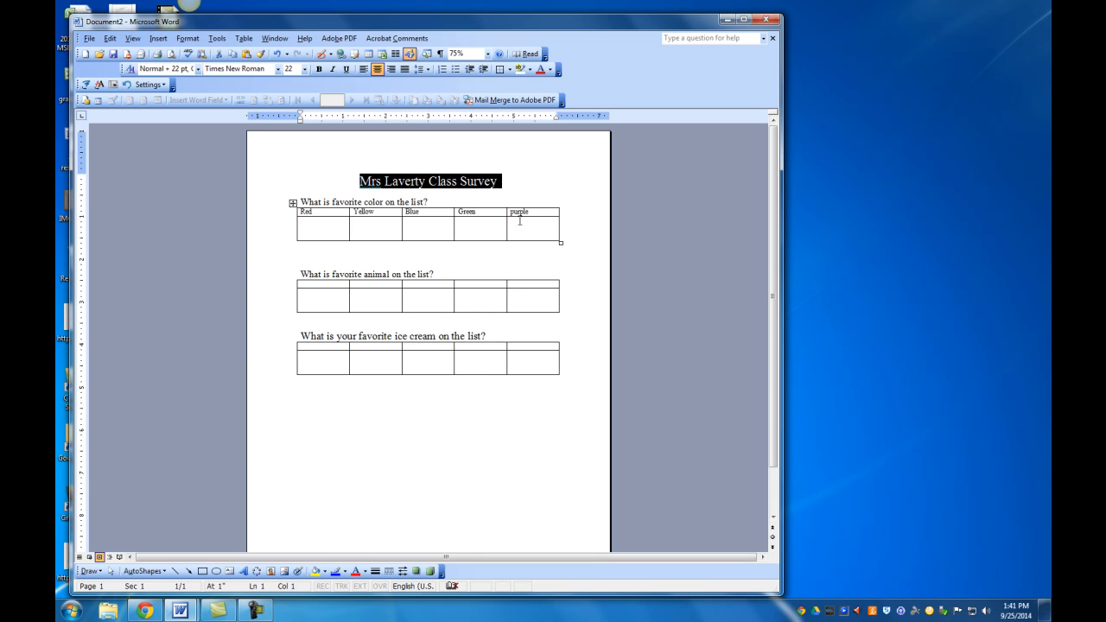
left_click(523, 188)
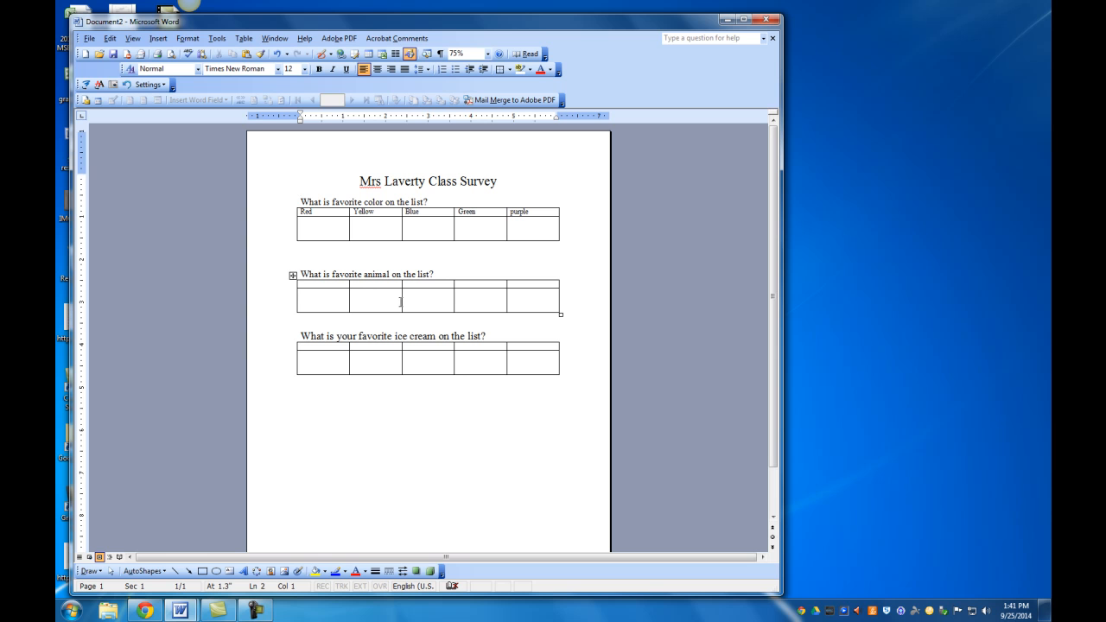
left_click(382, 186)
type(".")
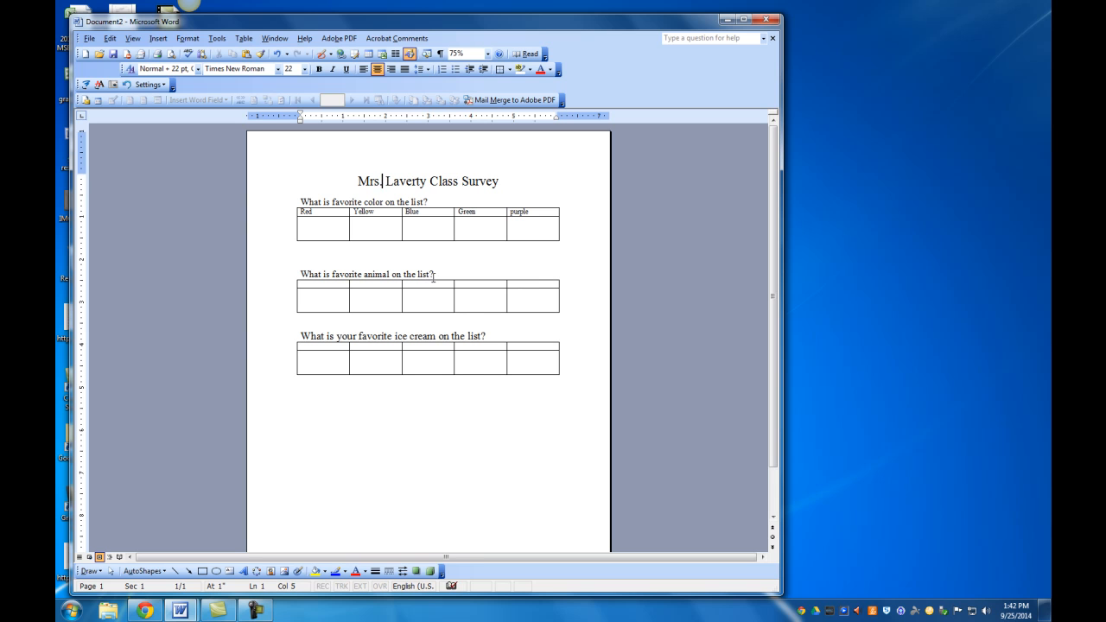